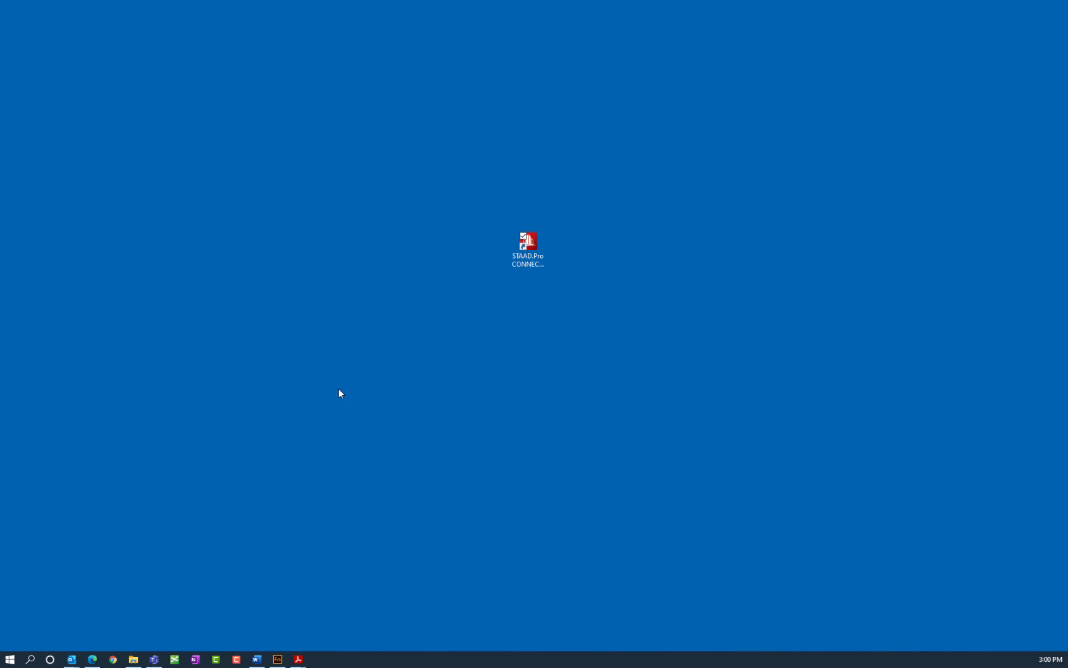
# Launch STAAD.Pro CONNECT Edition from its desktop icon to reach the License Information dialog
pyautogui.doubleClick(536, 261)
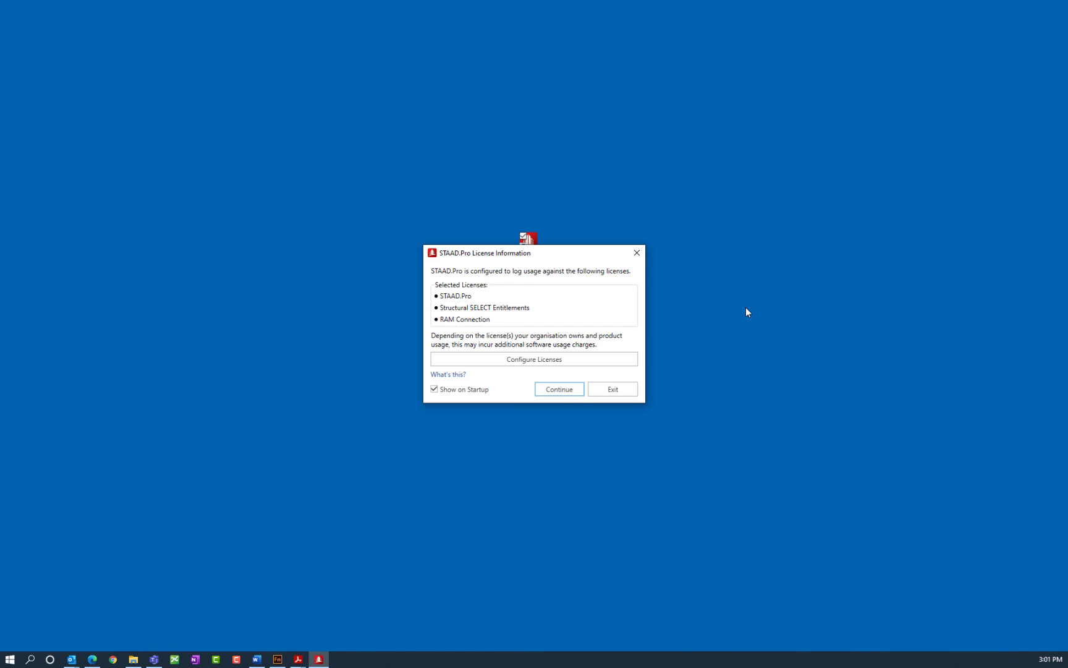
# Continue past the License Information notice to the Open/Recent start page
pyautogui.click(557, 389)
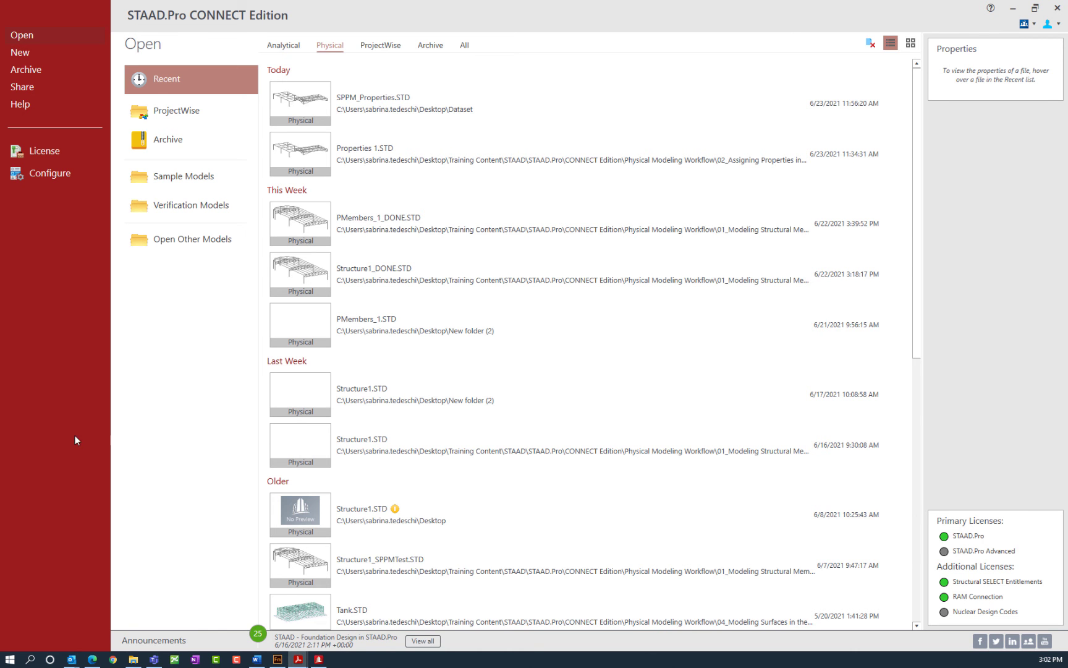
# Open SPPM_Properties.STD from the Recent list in the Physical Modeller
pyautogui.moveTo(362, 119)
pyautogui.doubleClick(313, 98)
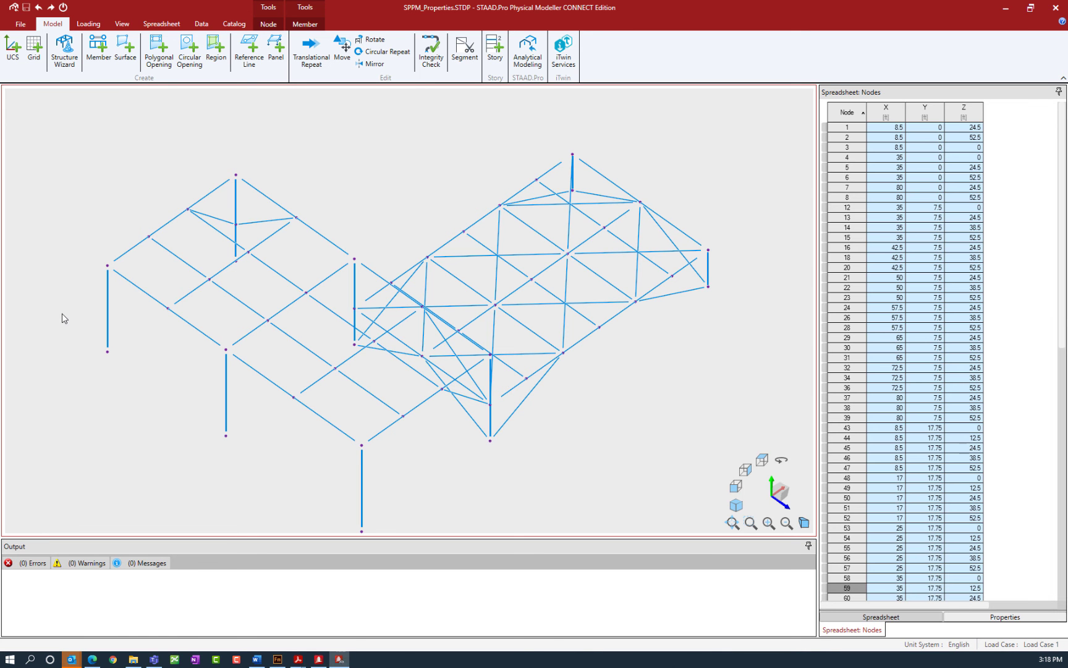
# Clear the selection, then pick a single member, the diagonal member, and node 43 individually
pyautogui.click(86, 307)
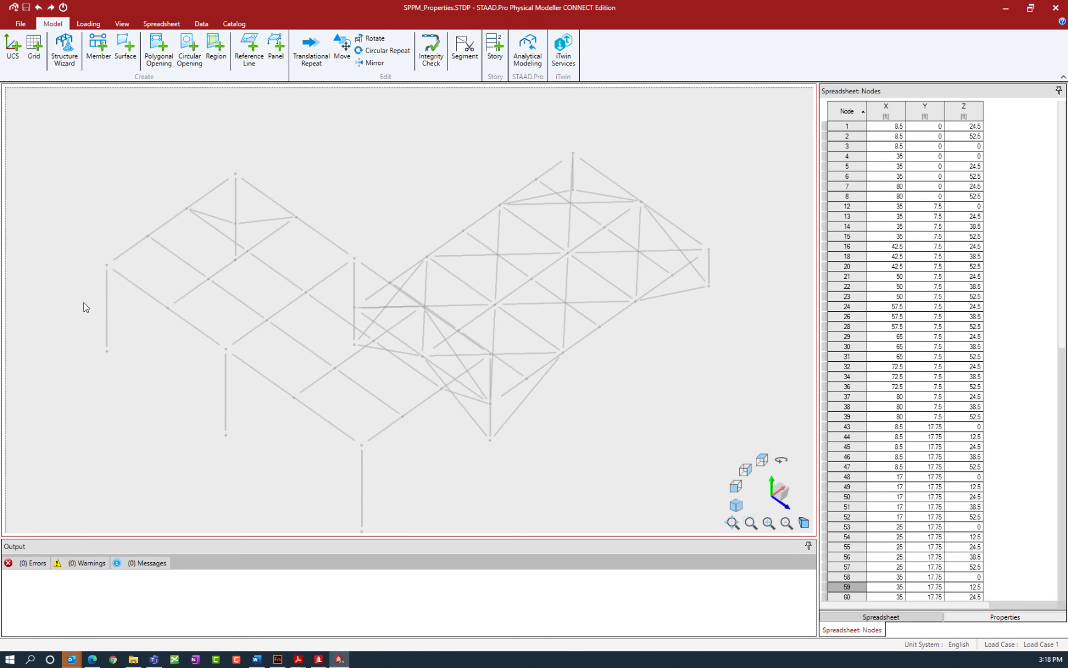
pyautogui.click(109, 290)
pyautogui.click(126, 280)
pyautogui.click(107, 266)
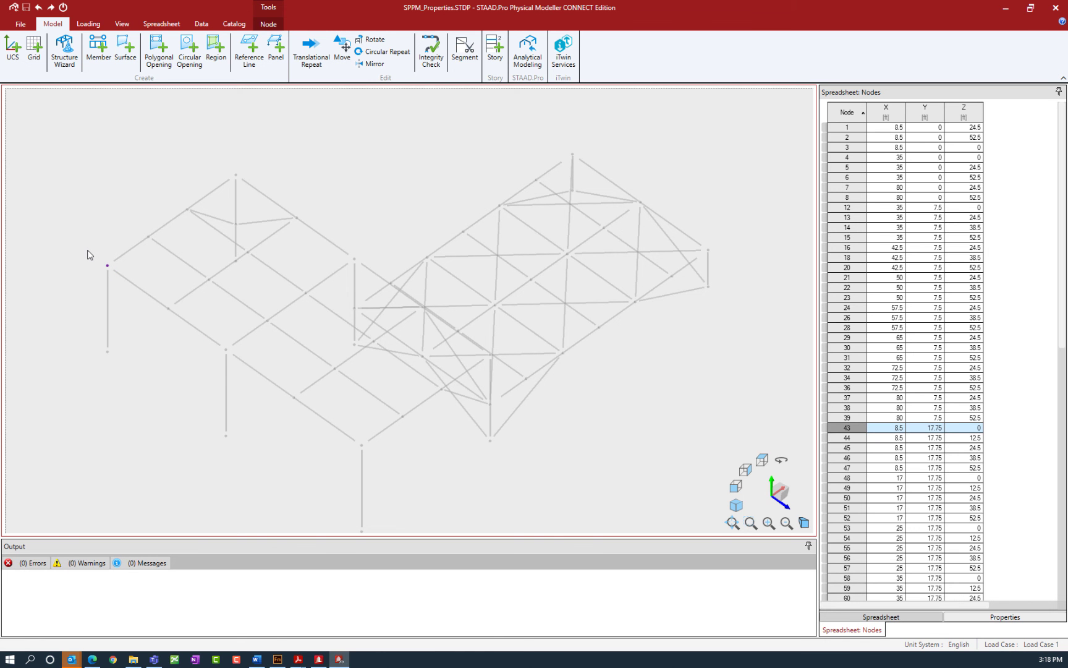
# Window-select the left column and crossing-select the left bay, then deselect the left column and diagonal
pyautogui.moveTo(70, 204); pyautogui.dragTo(165, 398)
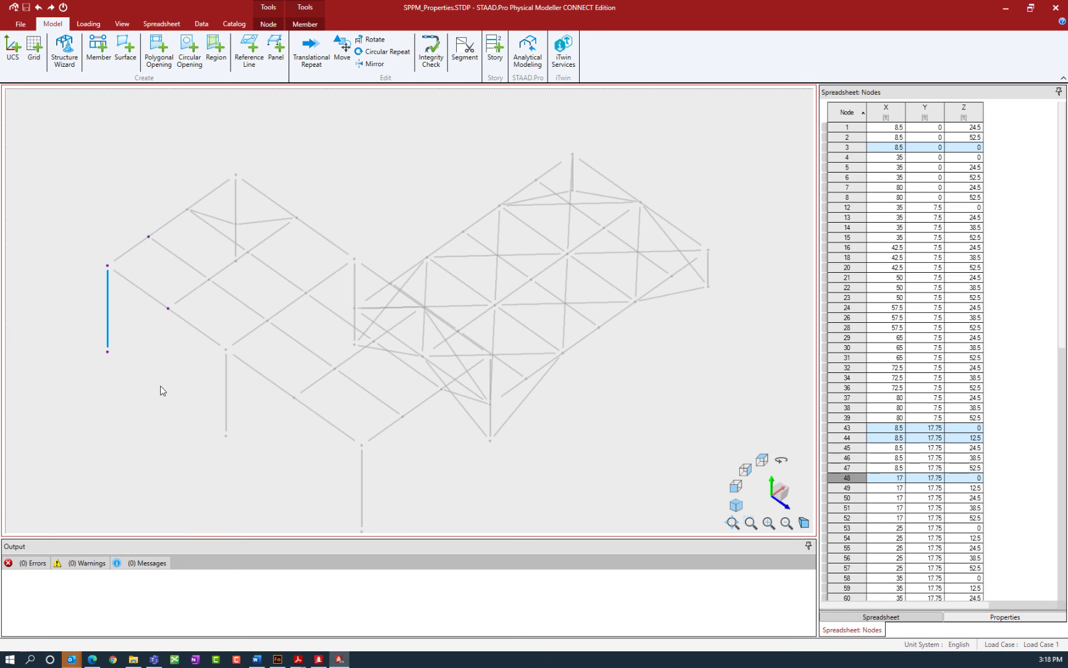
pyautogui.moveTo(257, 470); pyautogui.dragTo(191, 259)
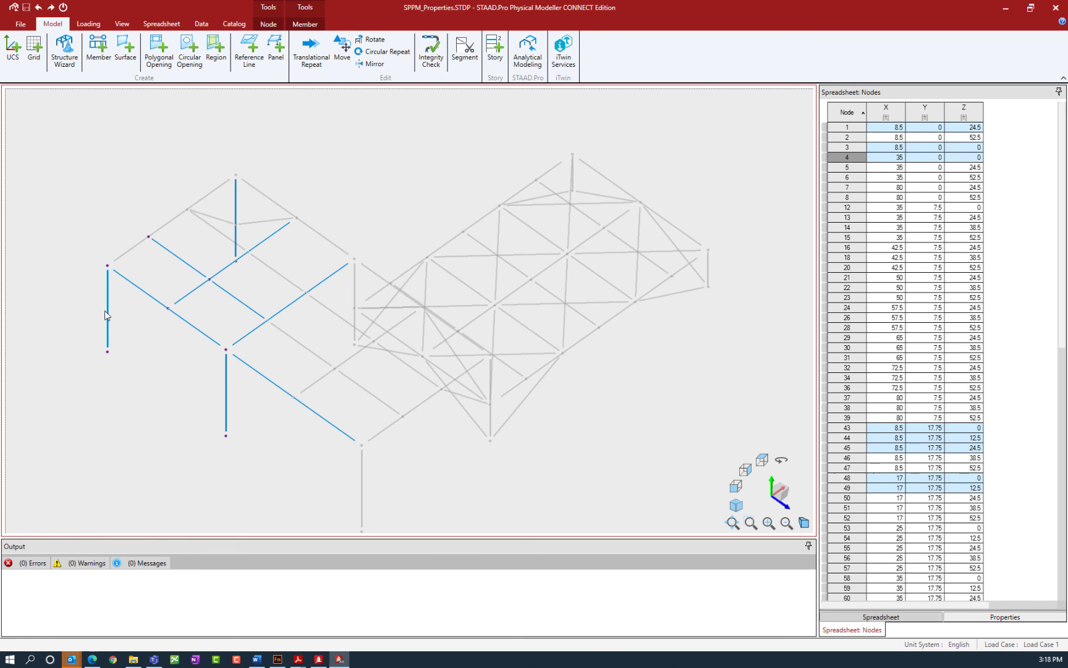
pyautogui.keyDown('ctrl'); pyautogui.click(109, 307); pyautogui.keyUp('ctrl')
pyautogui.keyDown('ctrl'); pyautogui.click(128, 281); pyautogui.keyUp('ctrl')
# Re-add the diagonal member, clear the selection, and show the Data tab selection tools
pyautogui.keyDown('ctrl'); pyautogui.click(128, 282); pyautogui.keyUp('ctrl')
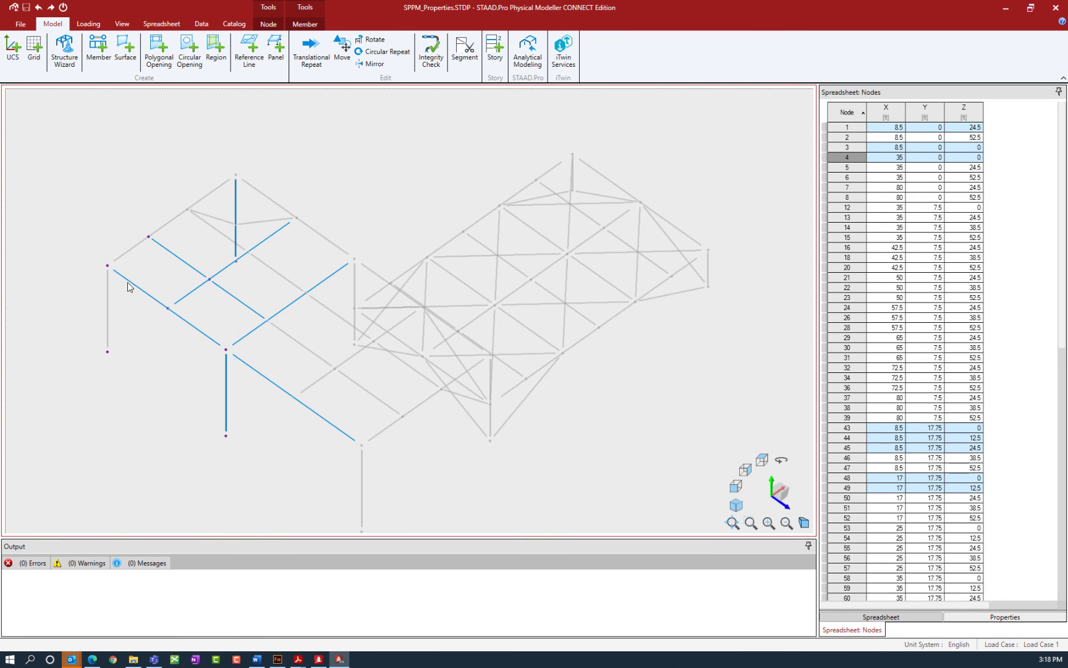
pyautogui.click(138, 343)
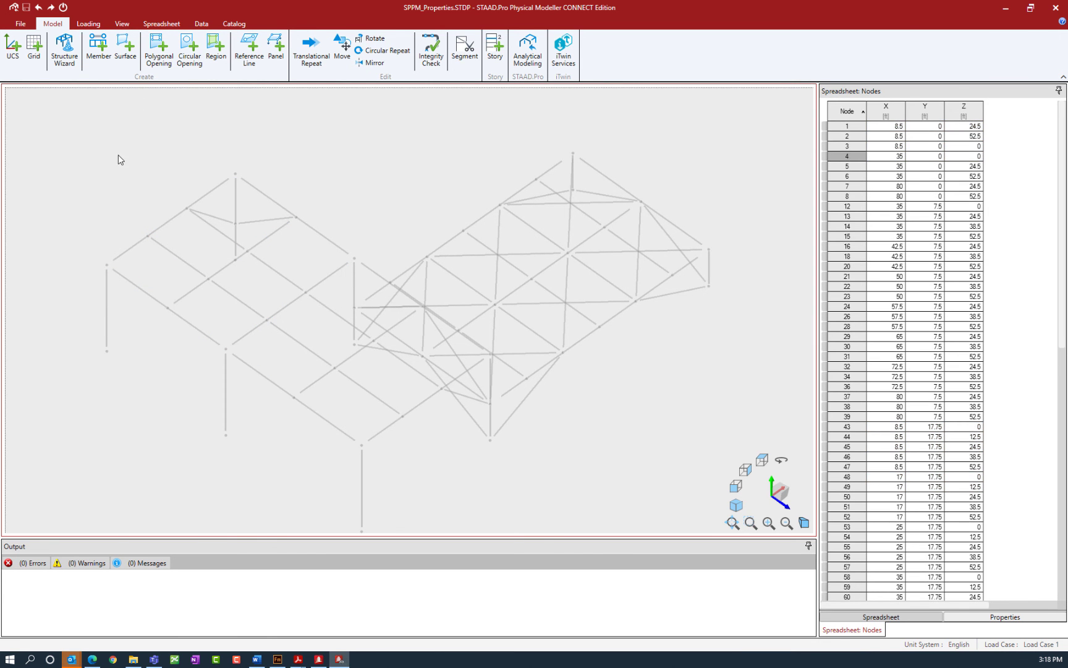
pyautogui.click(202, 23)
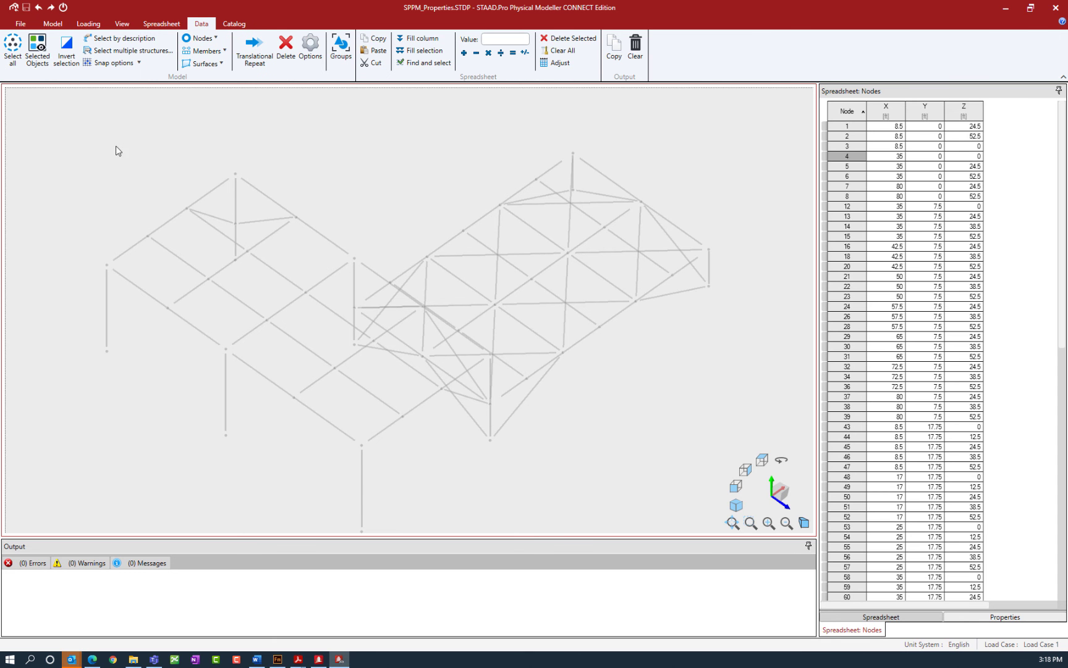
# Use Members Special selection to select all members parallel to Y, then clear the selection
pyautogui.click(215, 38)
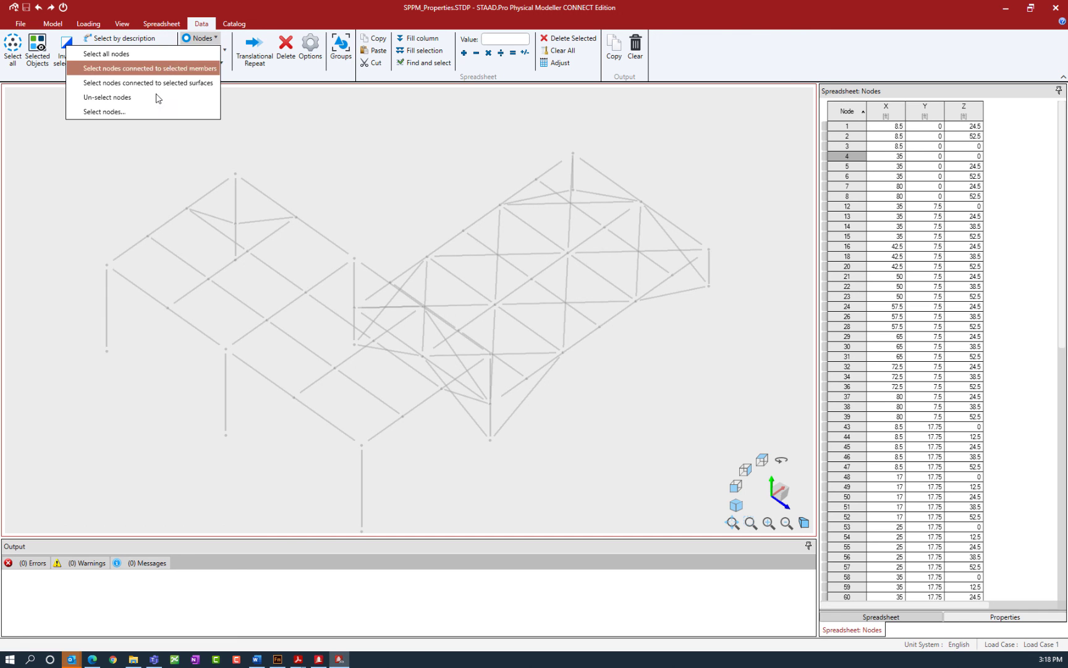
pyautogui.click(215, 38)
pyautogui.click(213, 52)
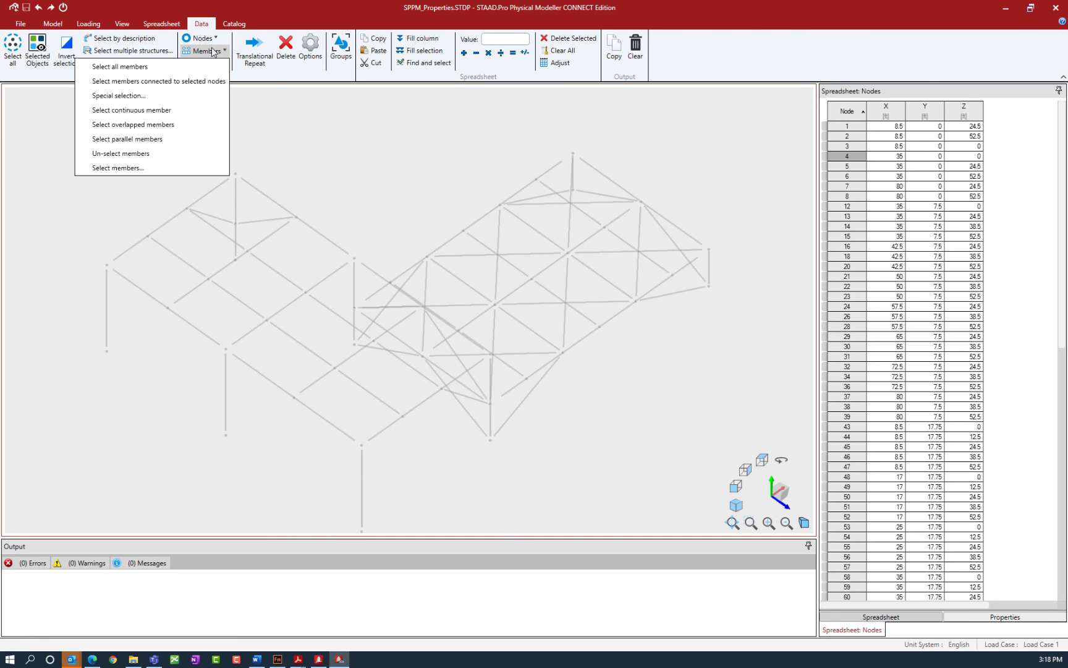
pyautogui.click(133, 95)
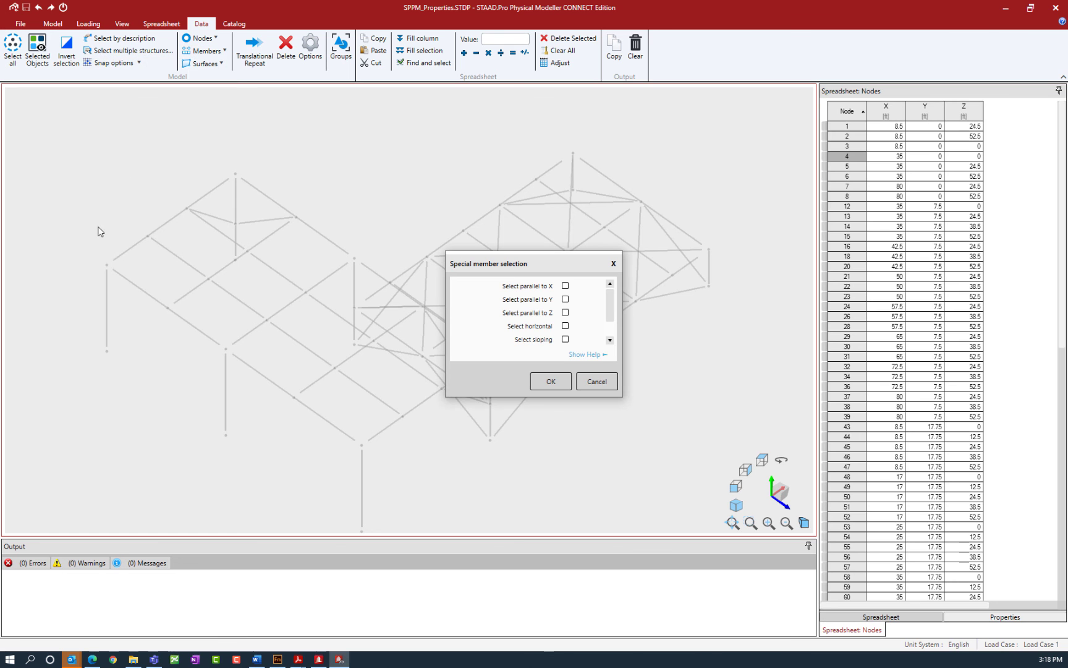
pyautogui.click(566, 300)
pyautogui.click(549, 382)
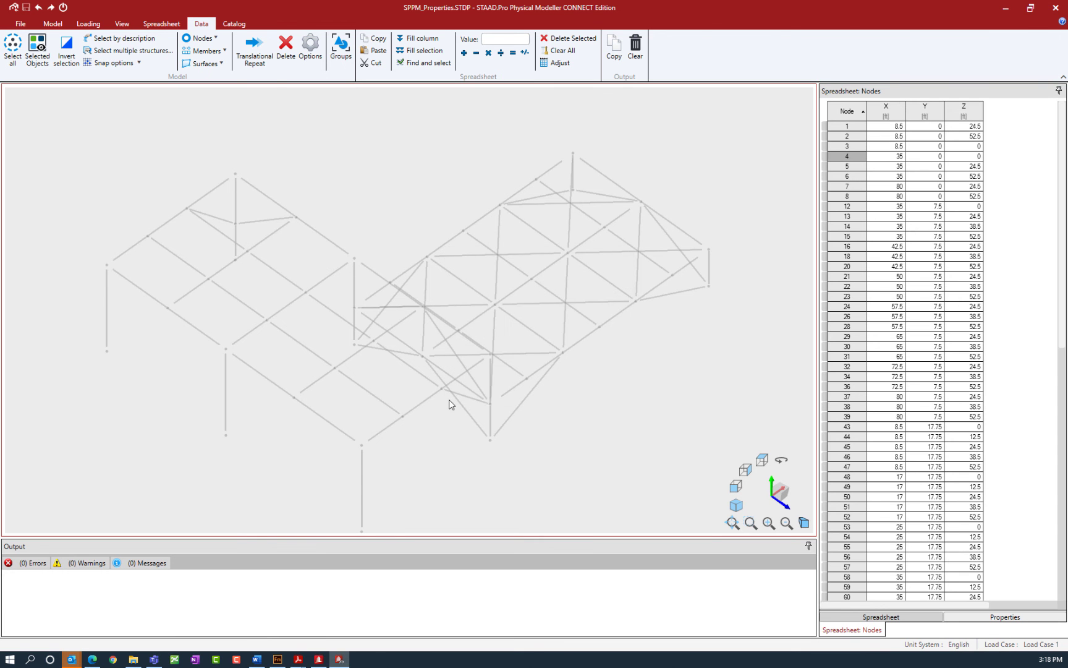
pyautogui.click(104, 187)
# Review the canvas right-click Nodes and Members selection shortcuts, dismiss them, and show the View tab
pyautogui.rightClick(105, 186)
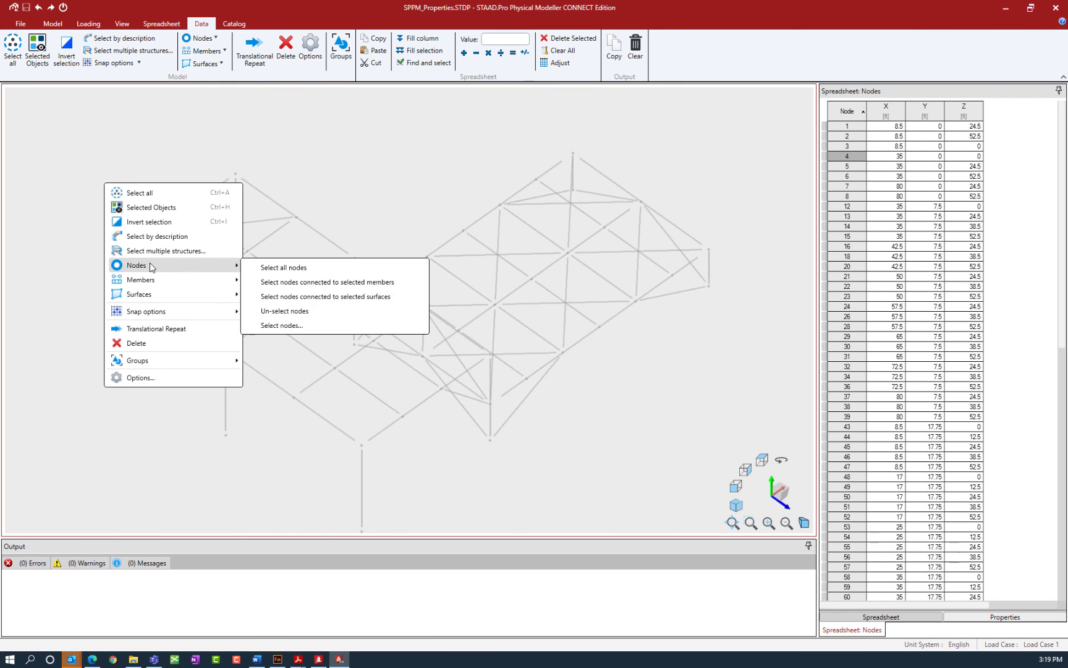
pyautogui.moveTo(148, 280)
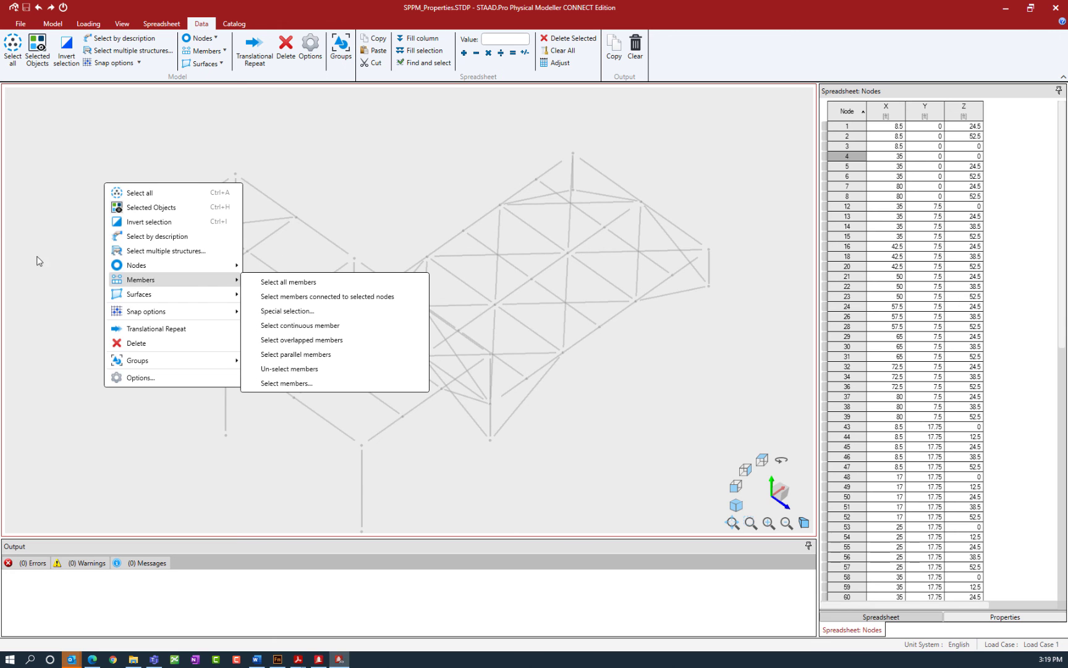
pyautogui.press('Escape')
pyautogui.press('Escape')
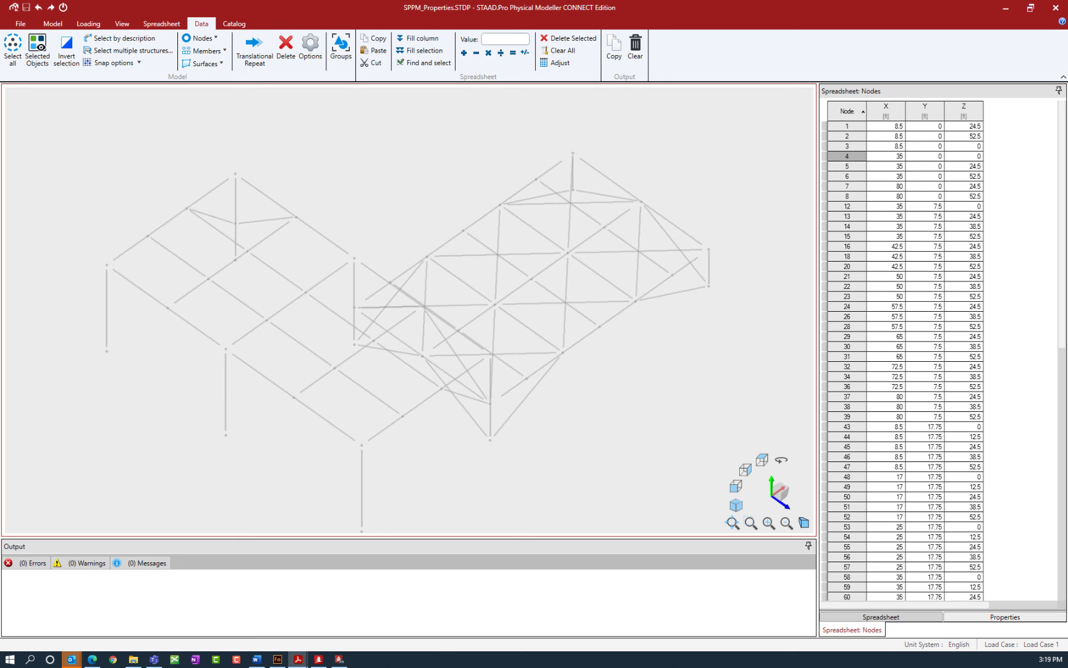
pyautogui.click(123, 24)
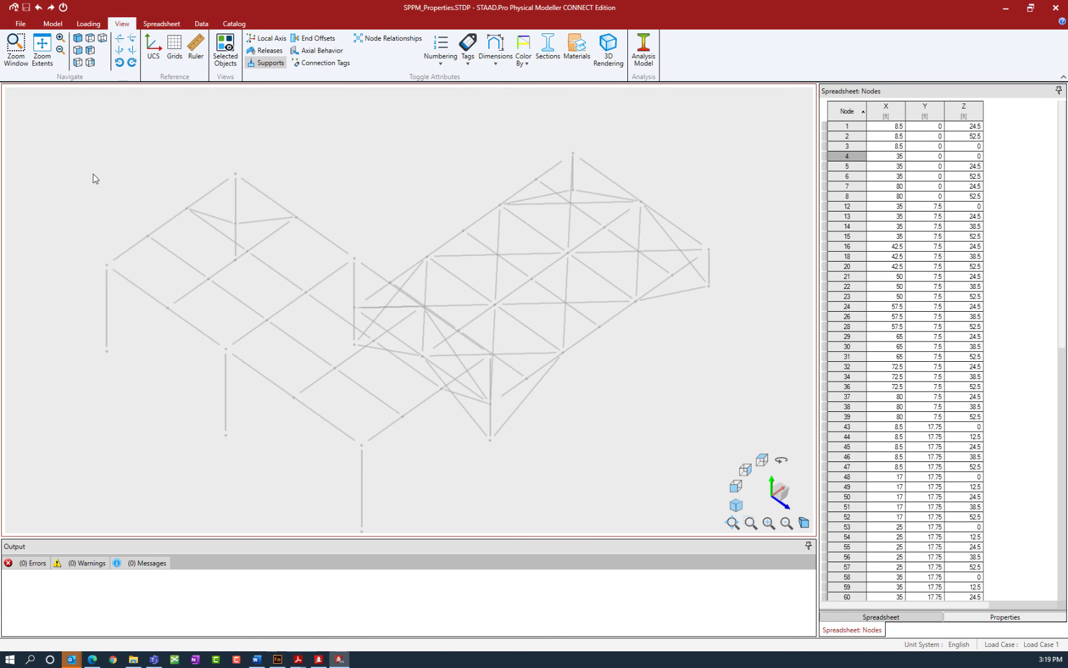
pyautogui.click(78, 51)
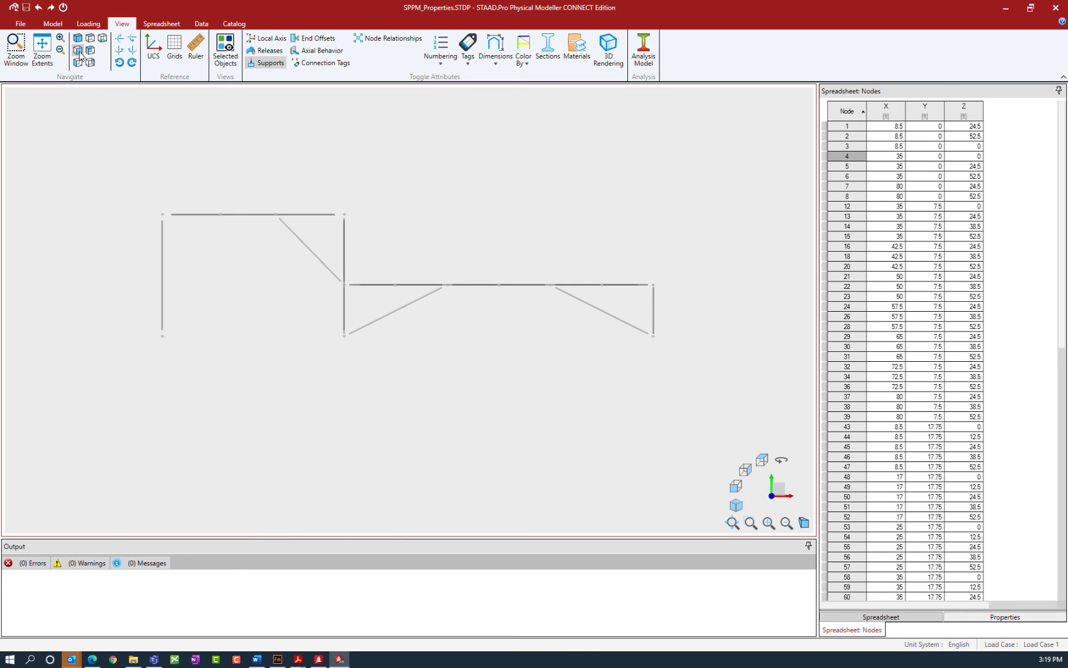
pyautogui.click(90, 40)
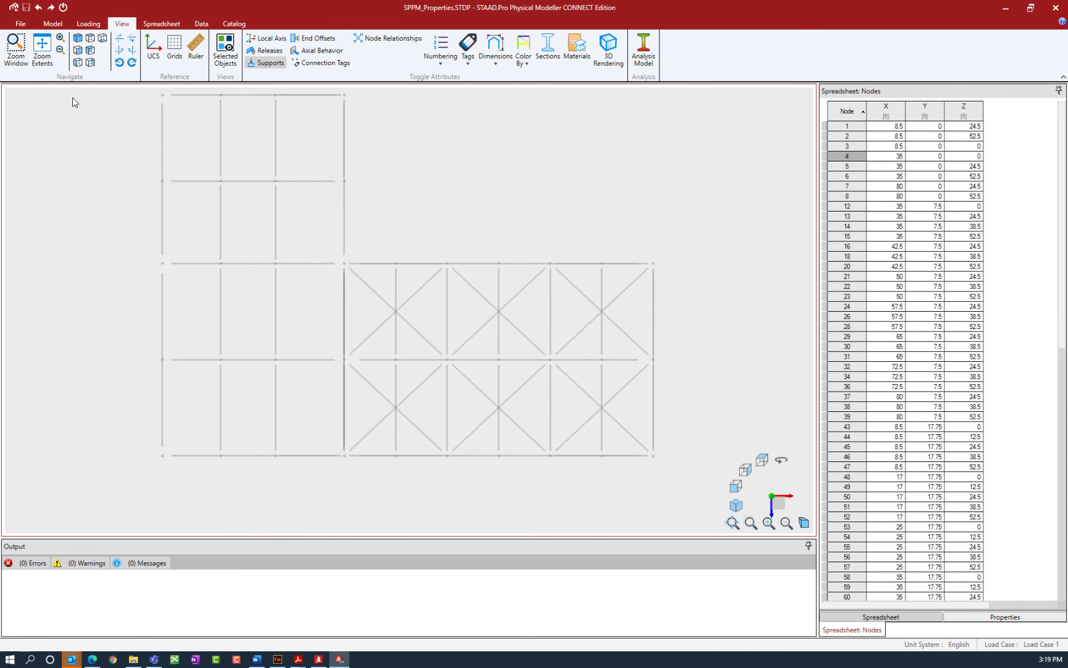
pyautogui.click(77, 37)
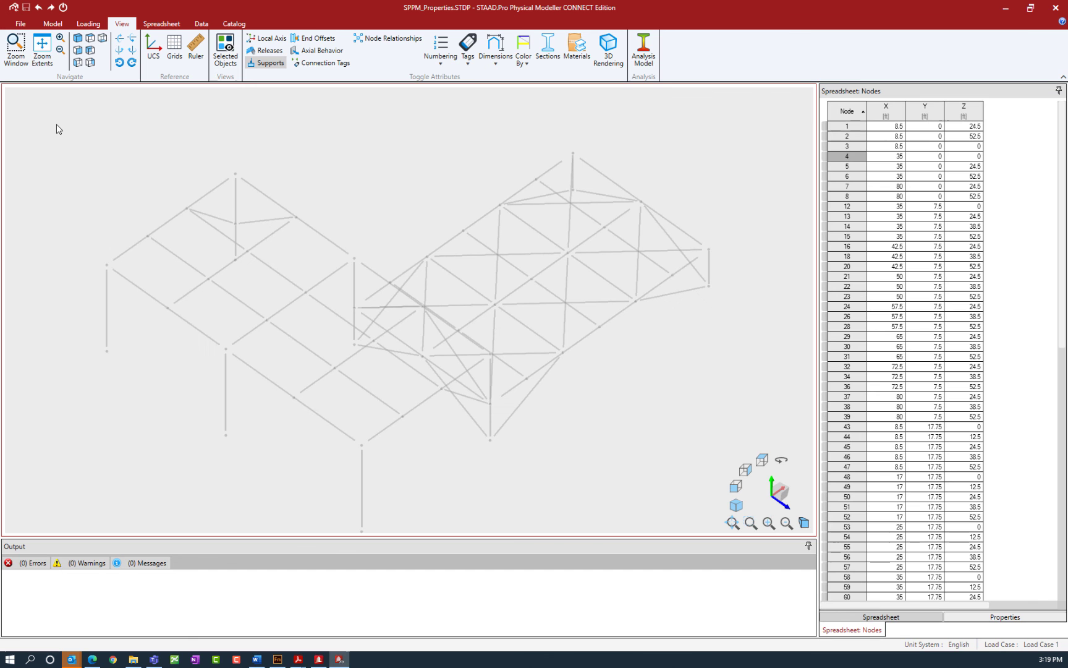
pyautogui.click(21, 56)
pyautogui.click(270, 45)
# Window-select the entire frame and reset visualization options to hide local axes and supports
pyautogui.moveTo(64, 110); pyautogui.dragTo(741, 556)
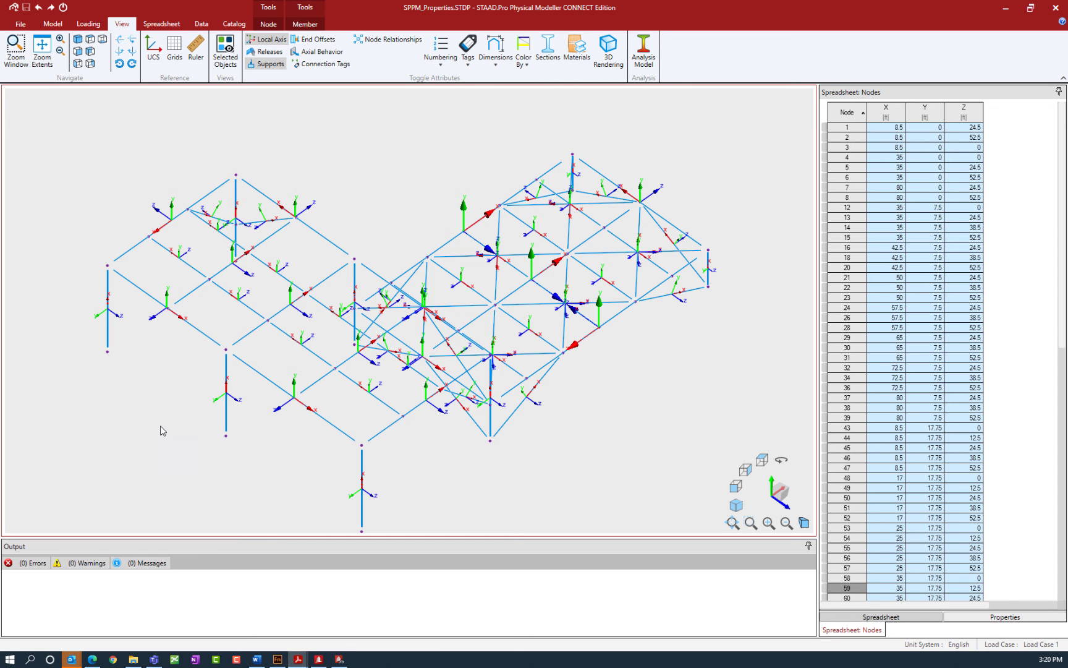
pyautogui.click(63, 8)
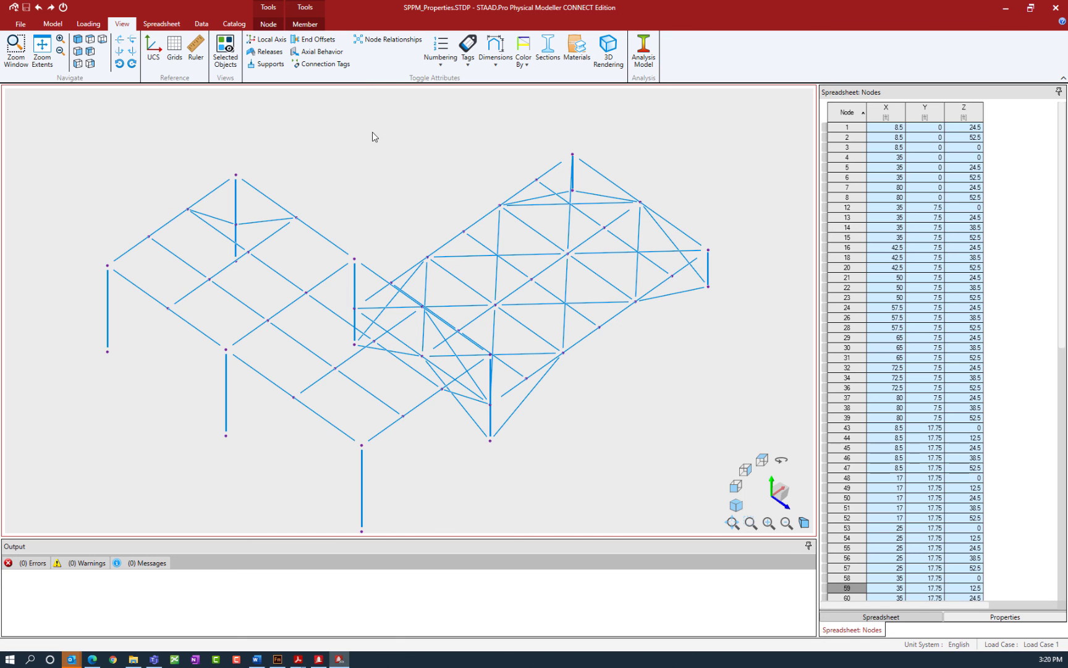
# Browse the Model and Node tabs, ending on the Member tab's section, release and load tools
pyautogui.click(53, 24)
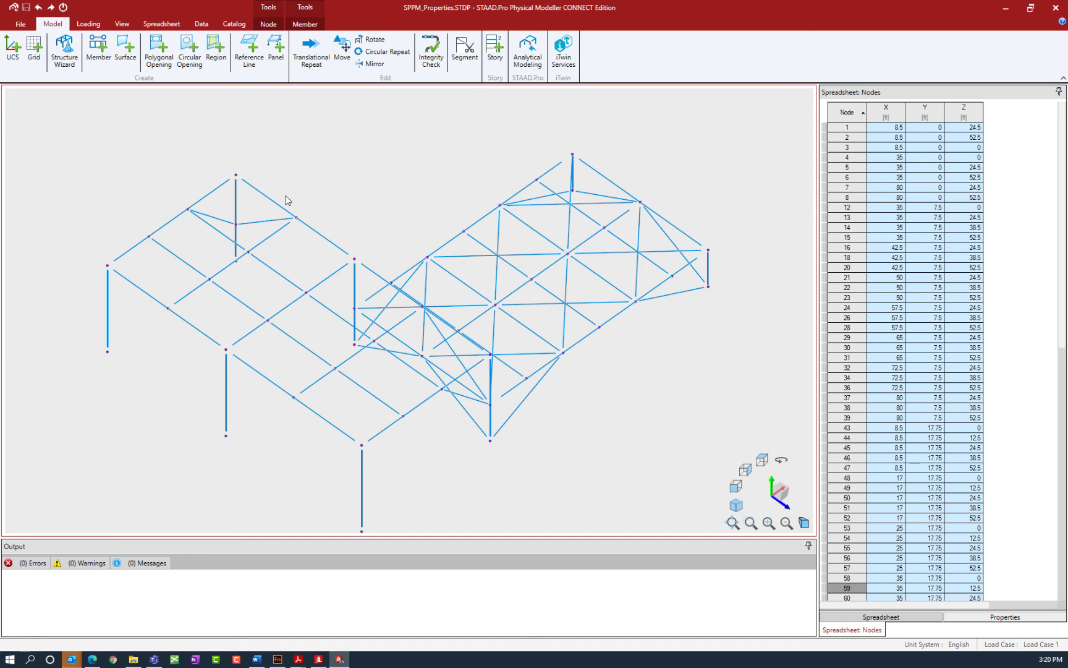
pyautogui.click(266, 24)
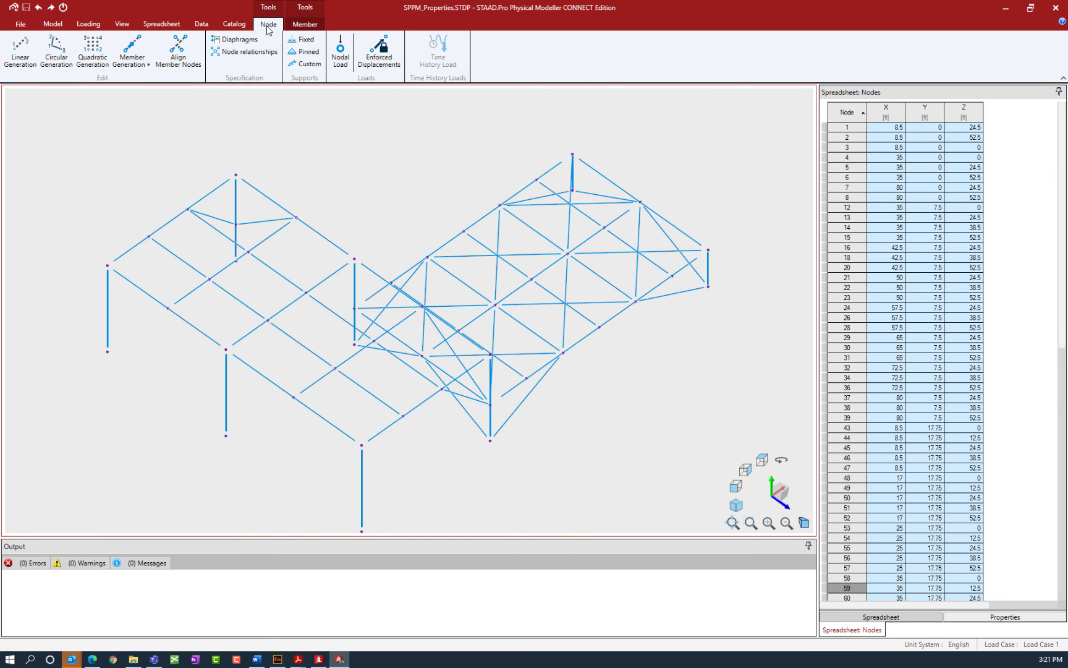
pyautogui.click(309, 24)
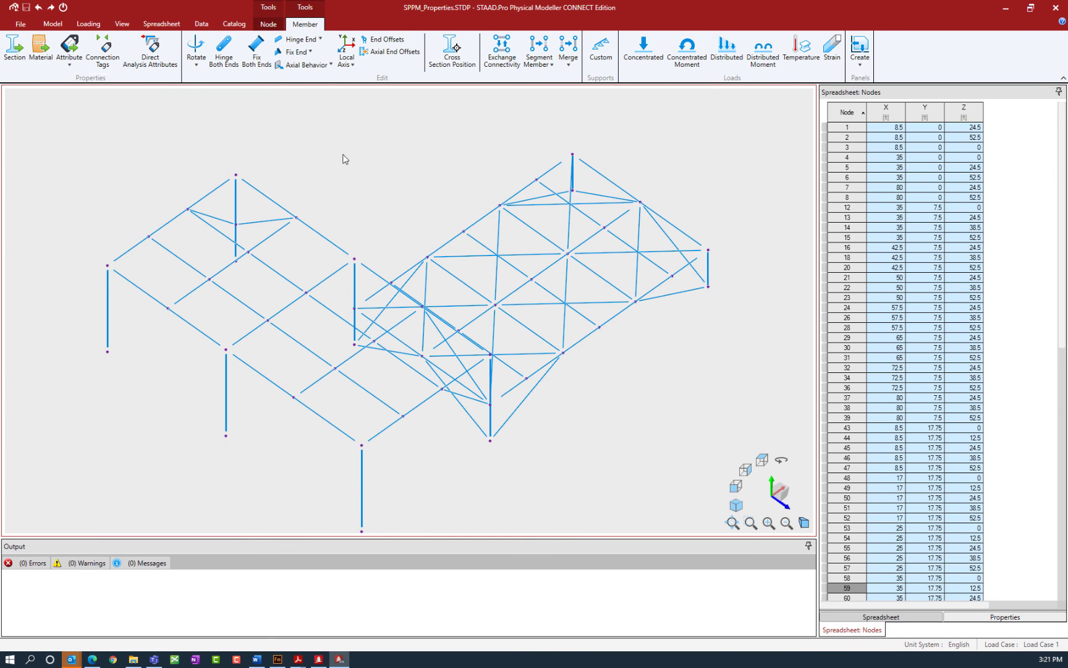